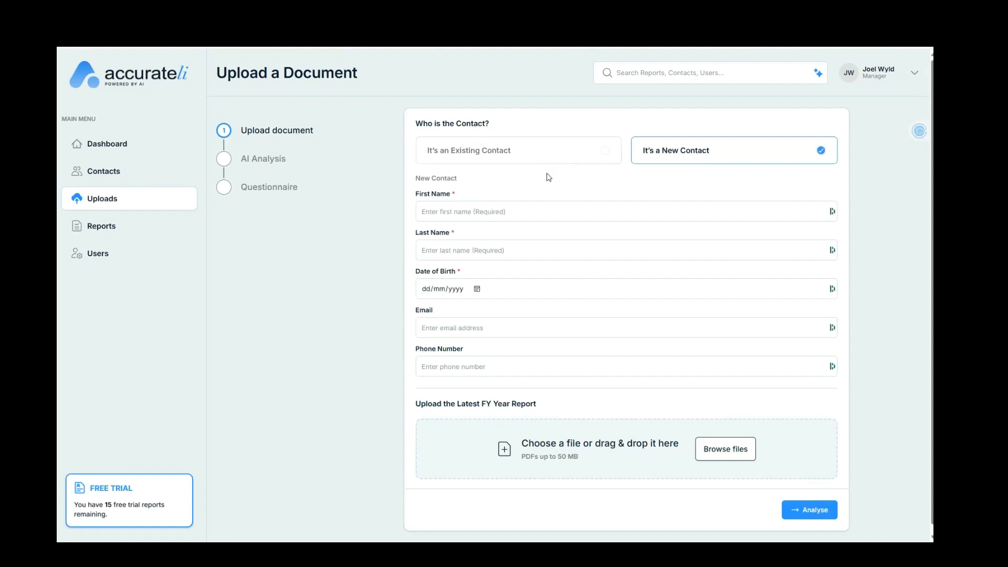
Fill in the new contact's name, date of birth, email and phone number, and attach the file ITR - XERO - fake - 03.pdf.
{"action": "left_click", "coordinate": [468, 210]}
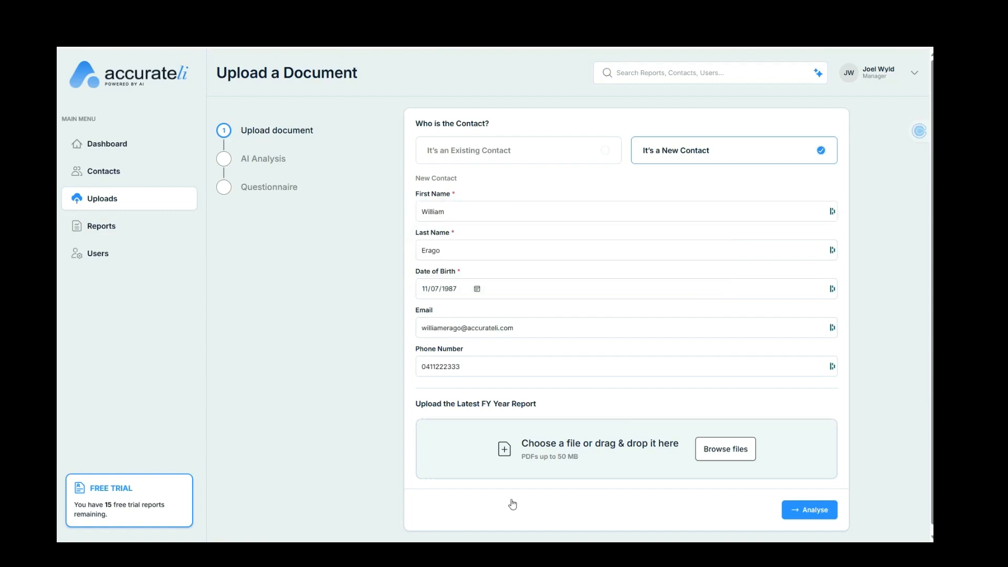
{"action": "left_click", "coordinate": [725, 457]}
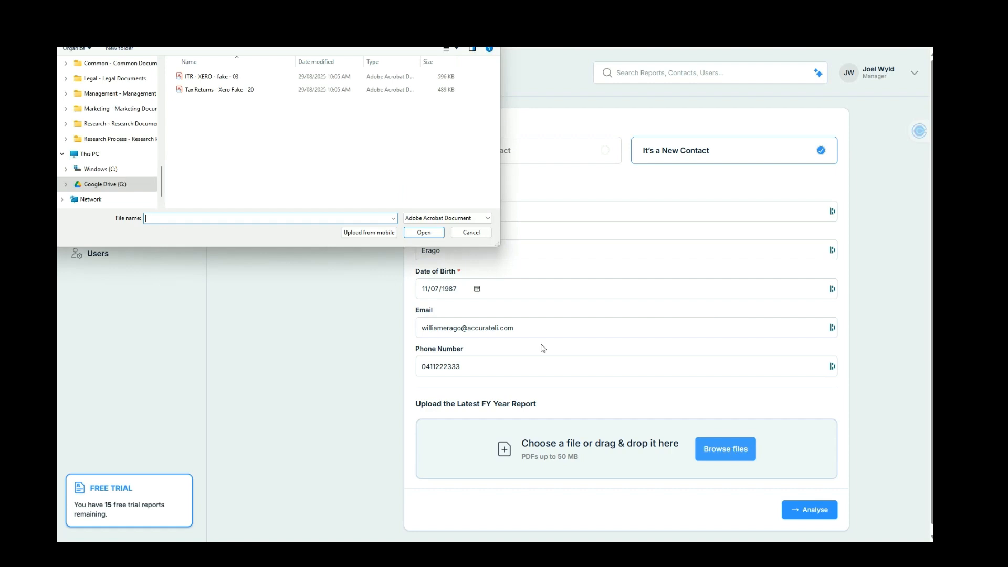
{"action": "double_click", "coordinate": [200, 79]}
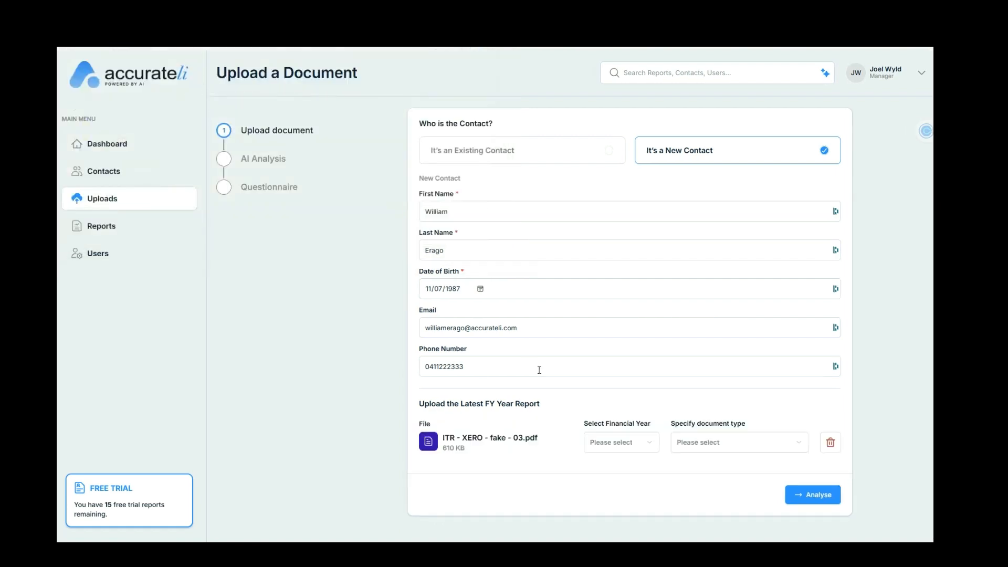
Set the uploaded file's financial year to 2023 - 2024 and its document type to Individual Tax Return.
{"action": "left_click", "coordinate": [609, 442]}
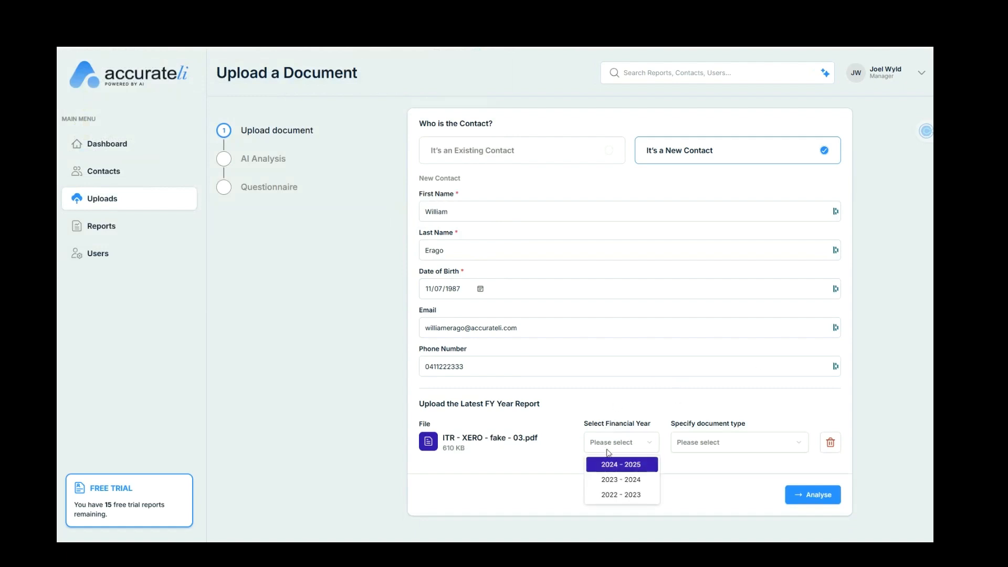
{"action": "left_click", "coordinate": [614, 477]}
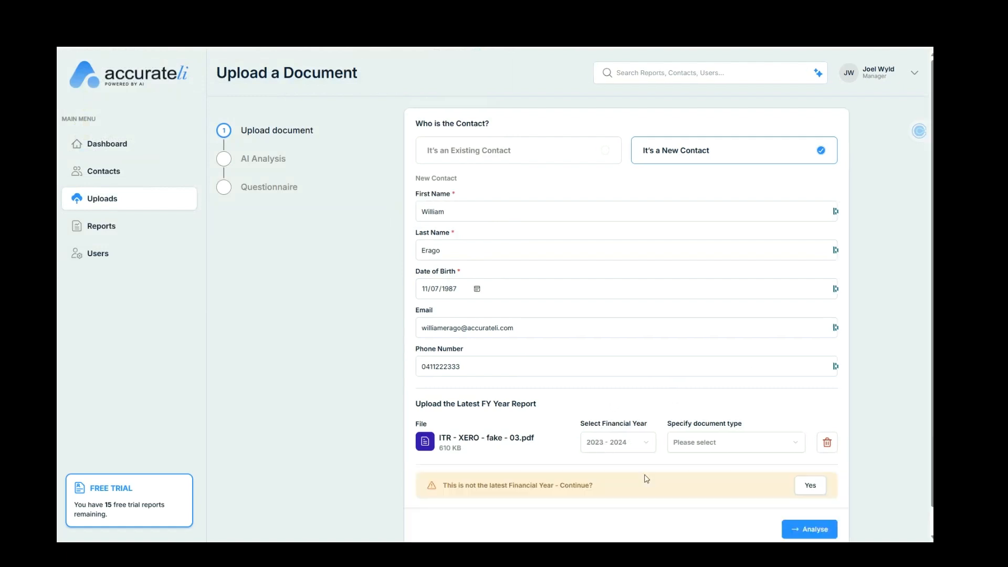
{"action": "left_click", "coordinate": [707, 453]}
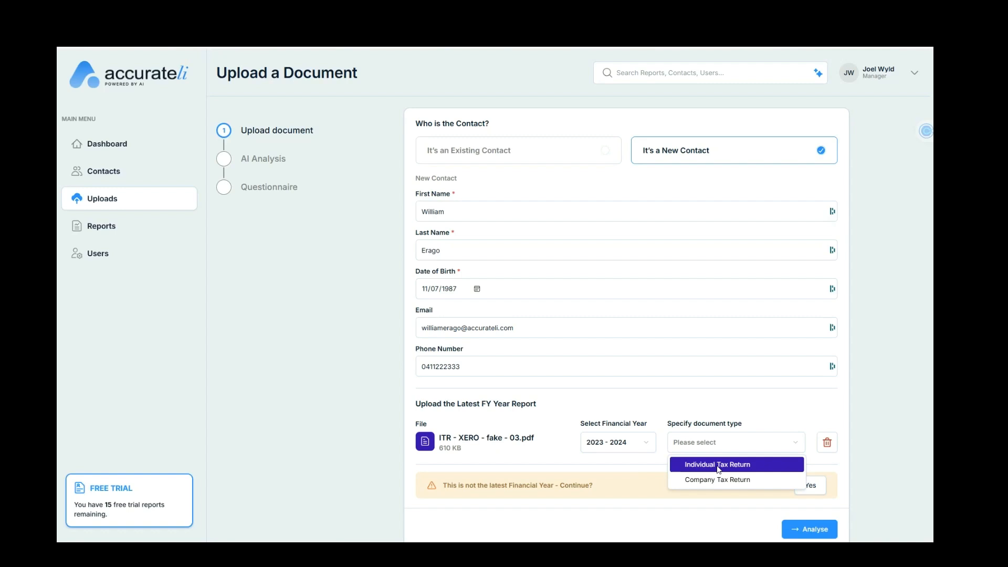
{"action": "left_click", "coordinate": [715, 466]}
{"action": "scroll", "coordinate": [475, 420], "scroll_direction": "down", "scroll_amount": 1}
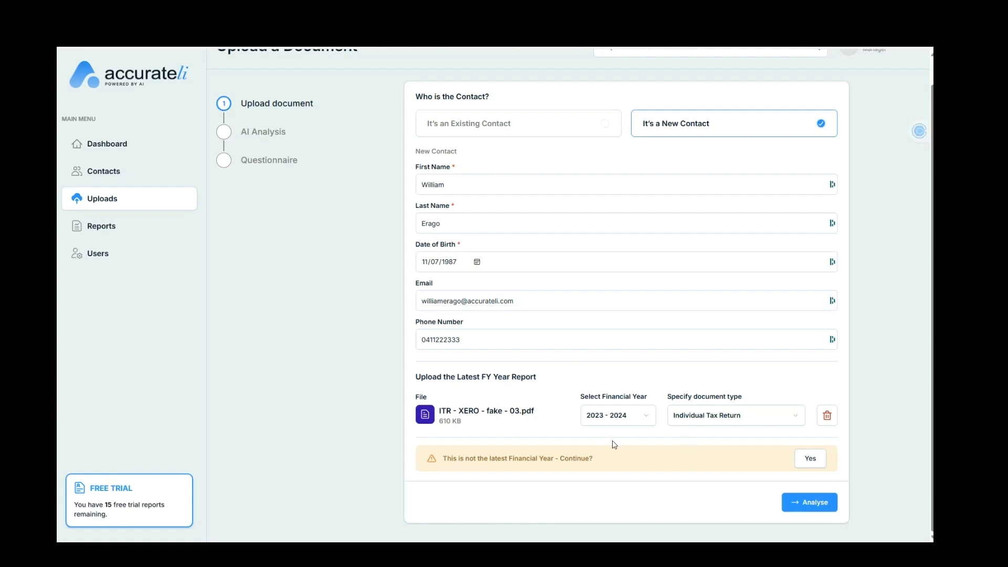
Agree to continue with a financial year that is not the latest, and start the document analysis.
{"action": "left_click", "coordinate": [810, 458]}
{"action": "left_click", "coordinate": [811, 459]}
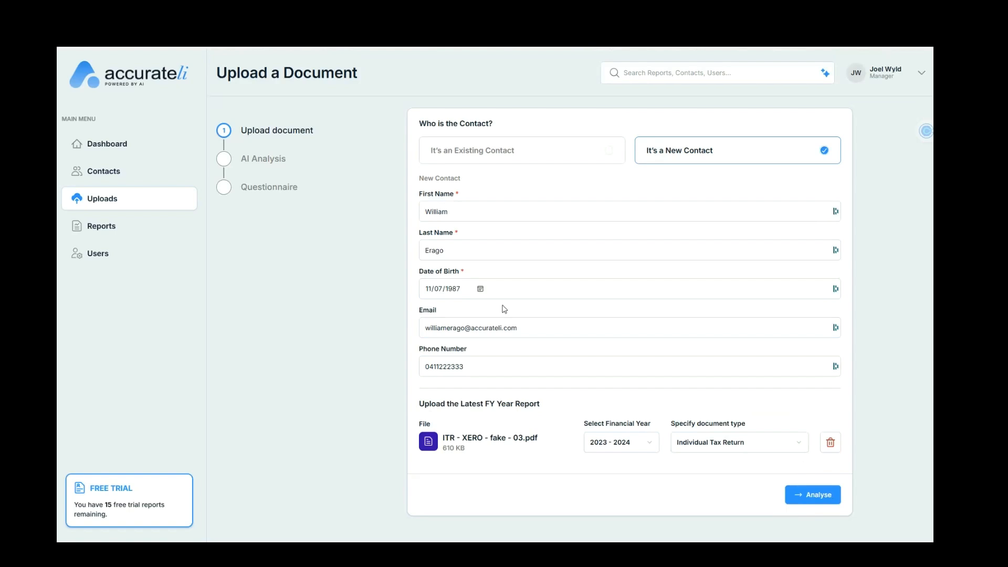
{"action": "left_click", "coordinate": [831, 504]}
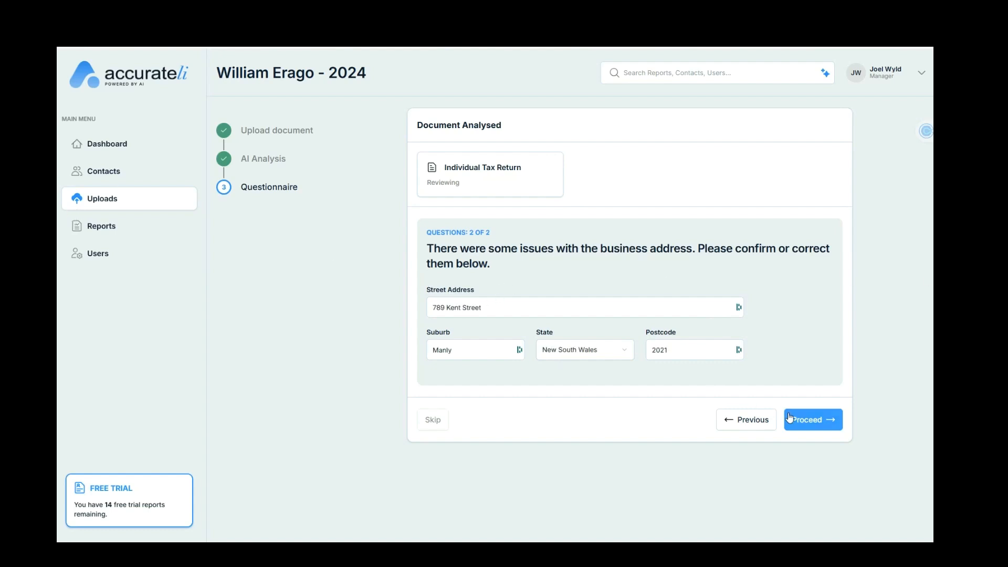
Confirm the extracted business address and check the payer ABN in the payment details question.
{"action": "left_click", "coordinate": [810, 420]}
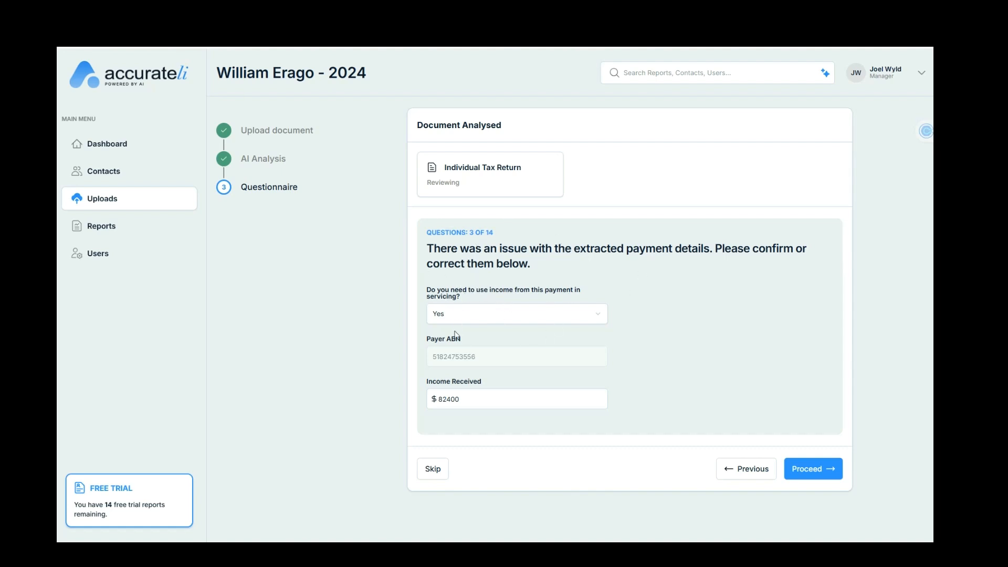
{"action": "double_click", "coordinate": [476, 360]}
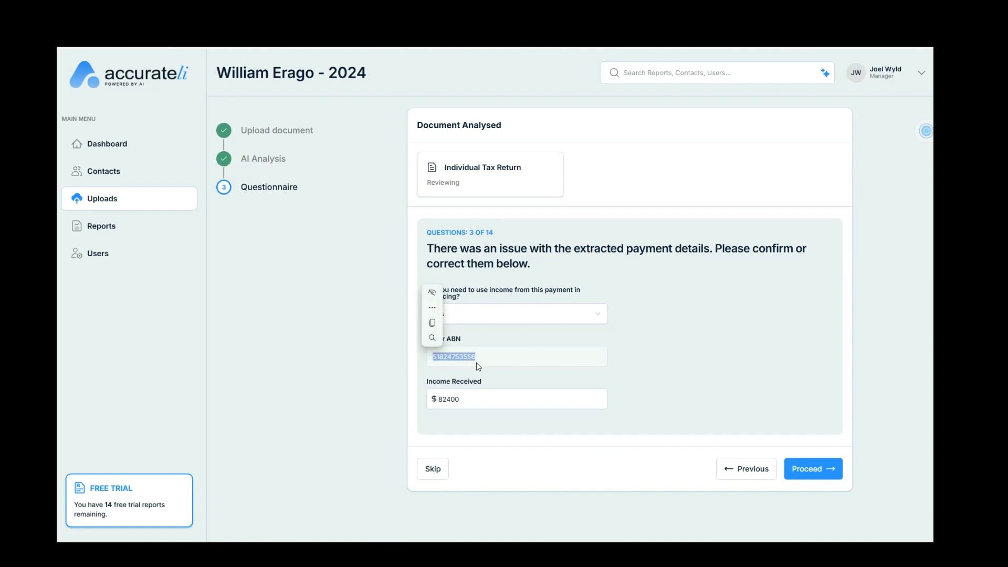
{"action": "left_click", "coordinate": [478, 362]}
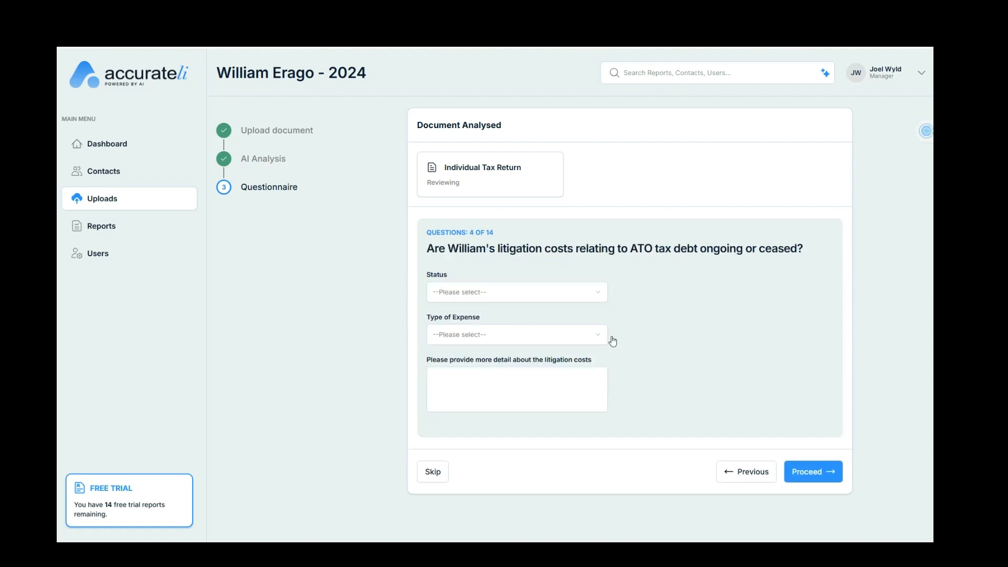
Answer the litigation costs question with status Ongoing, expense type Litigation costs and the detail "Once off", and submit it.
{"action": "left_click_drag", "start_coordinate": [459, 249], "coordinate": [654, 261]}
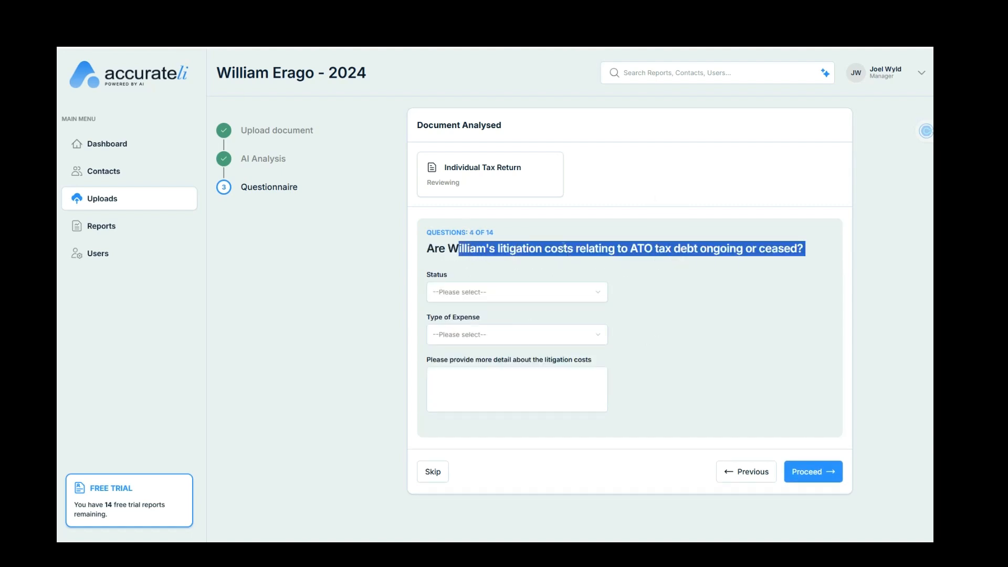
{"action": "left_click", "coordinate": [562, 247]}
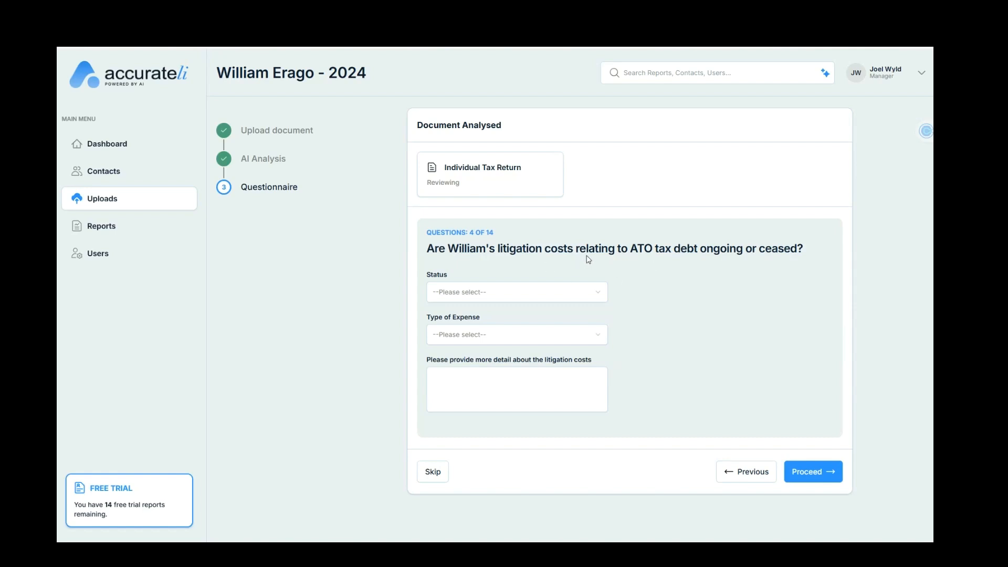
{"action": "left_click", "coordinate": [467, 292]}
{"action": "left_click", "coordinate": [466, 311]}
{"action": "left_click", "coordinate": [473, 334]}
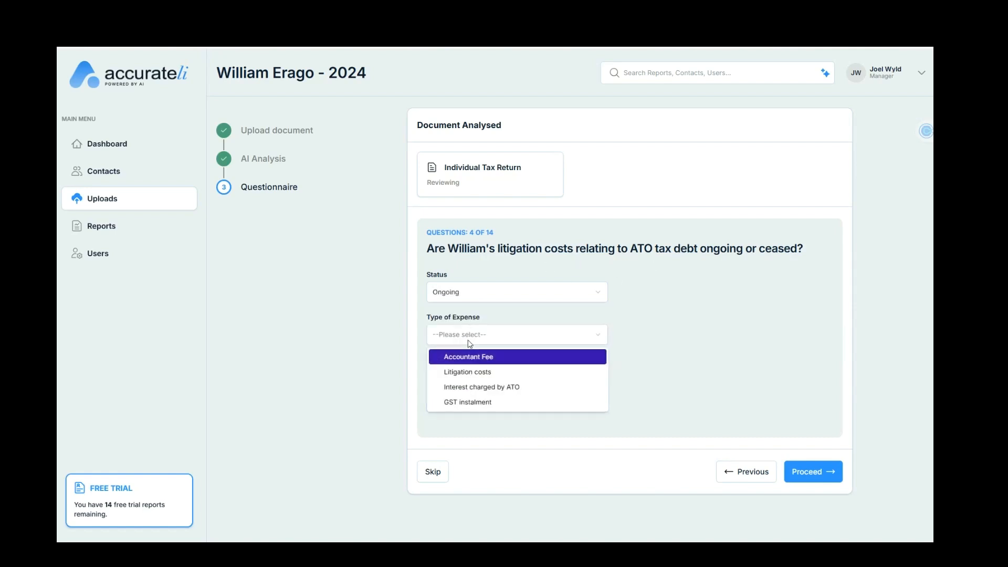
{"action": "left_click", "coordinate": [477, 371]}
{"action": "left_click", "coordinate": [468, 389]}
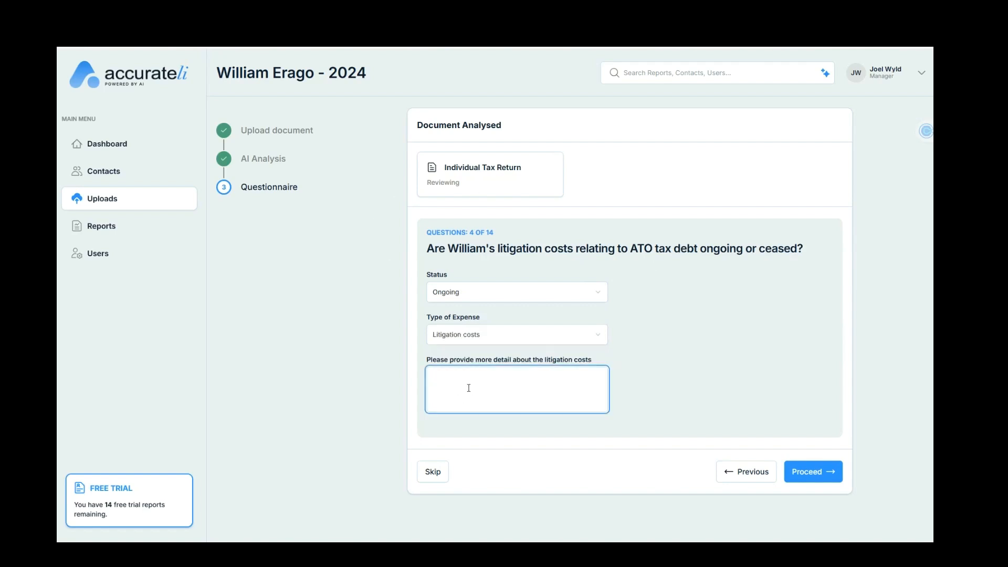
{"action": "type", "text": "Once off"}
{"action": "left_click", "coordinate": [803, 470]}
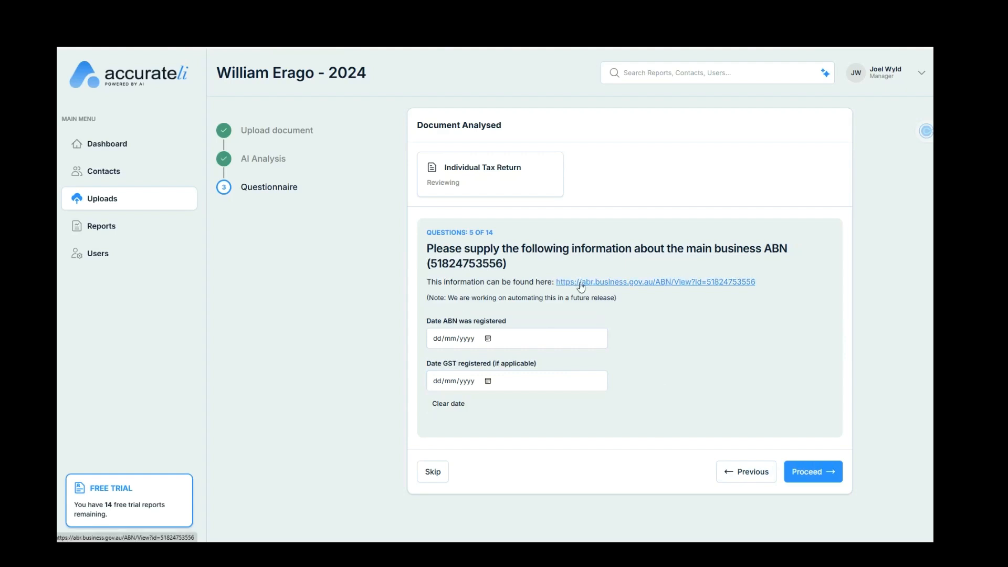
Open the linked ABN Lookup record for the main business and examine its ABN, entity name and registration dates.
{"action": "left_click_drag", "start_coordinate": [446, 299], "coordinate": [556, 304]}
{"action": "left_click", "coordinate": [557, 305]}
{"action": "left_click", "coordinate": [640, 283]}
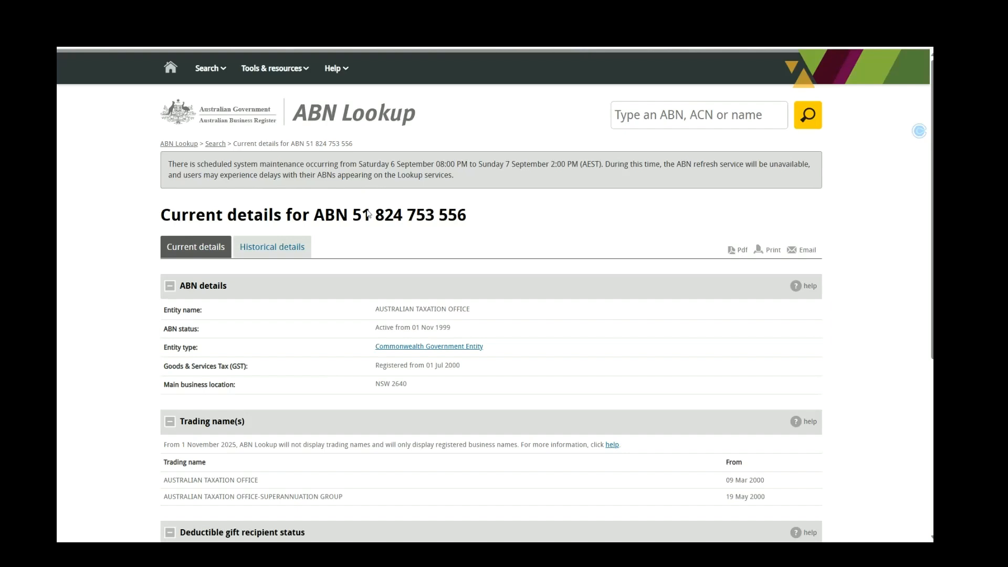
{"action": "left_click_drag", "start_coordinate": [467, 215], "coordinate": [306, 215]}
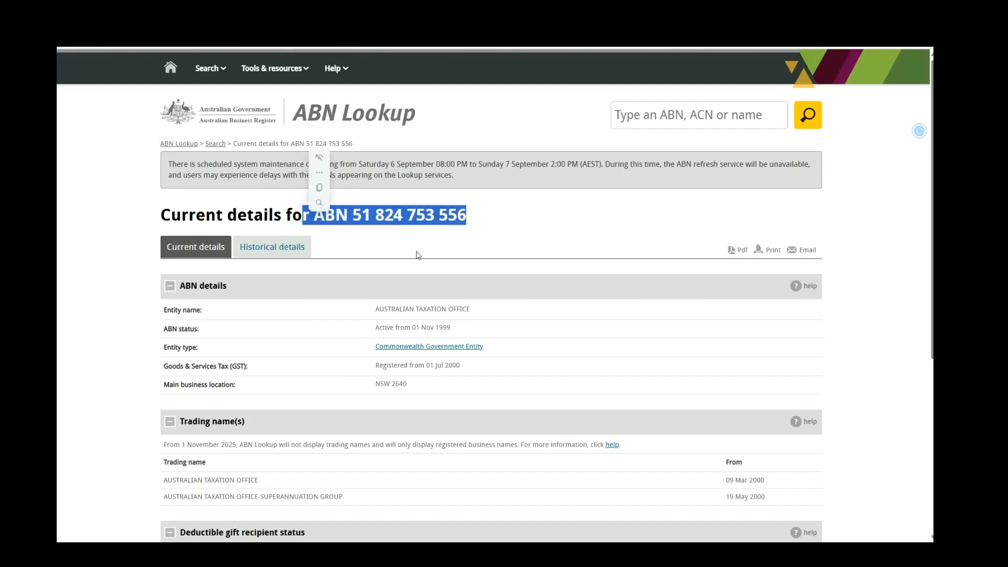
{"action": "left_click", "coordinate": [434, 293]}
{"action": "left_click_drag", "start_coordinate": [470, 310], "coordinate": [380, 314]}
{"action": "left_click", "coordinate": [456, 242]}
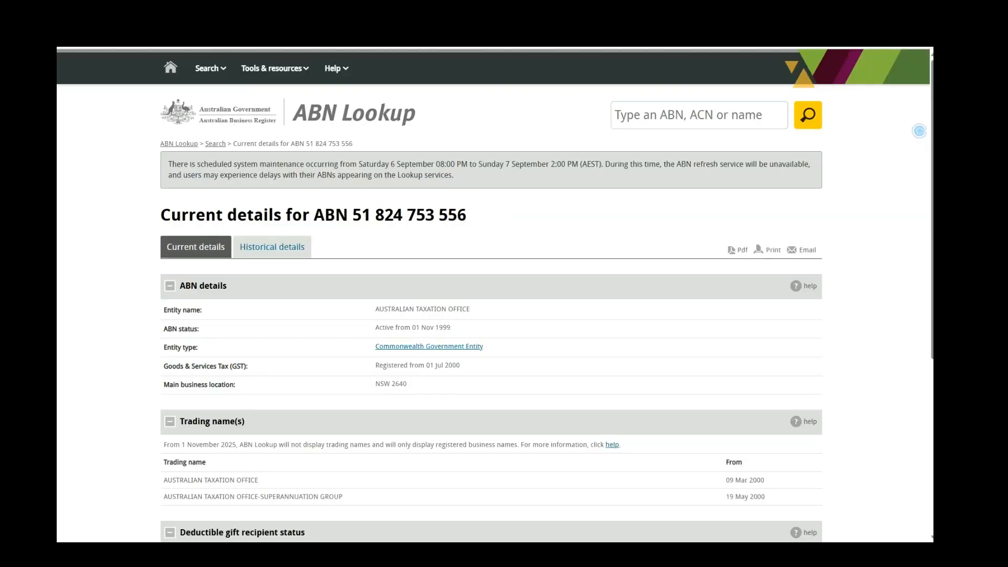
Enter 01/11/1999 as the date the main business ABN was registered, and continue to the next question.
{"action": "left_click", "coordinate": [437, 338]}
{"action": "type", "text": "01111999"}
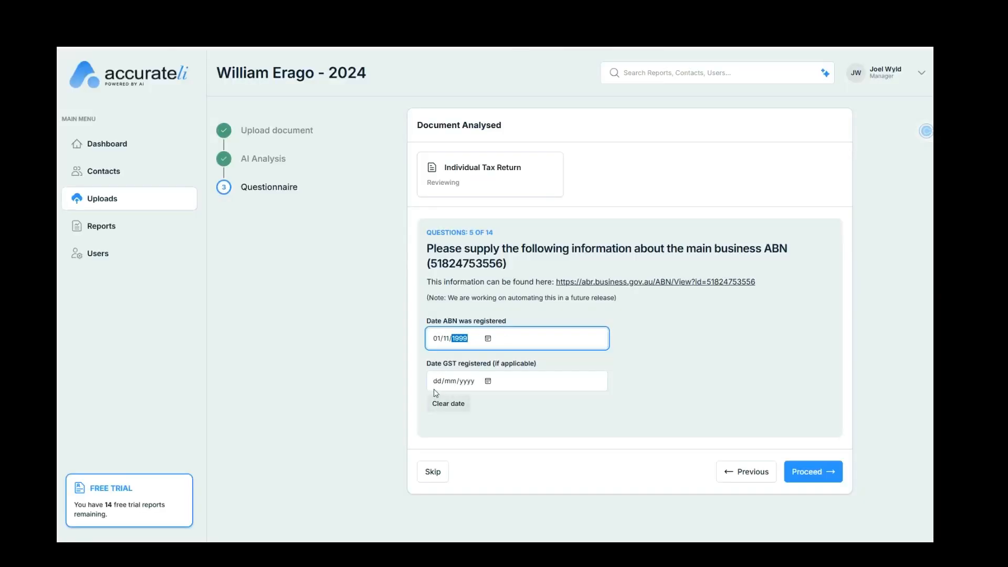
{"action": "left_click", "coordinate": [435, 387]}
{"action": "left_click", "coordinate": [812, 472]}
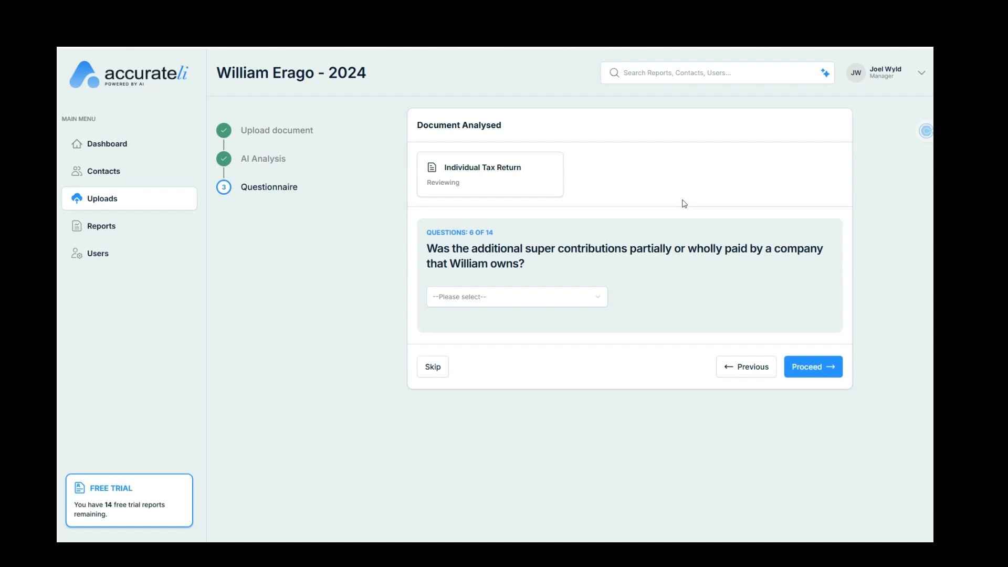
Answer Yes to the company-paid additional super contributions and Yes to being able to stop them, and submit the answers.
{"action": "left_click", "coordinate": [473, 308]}
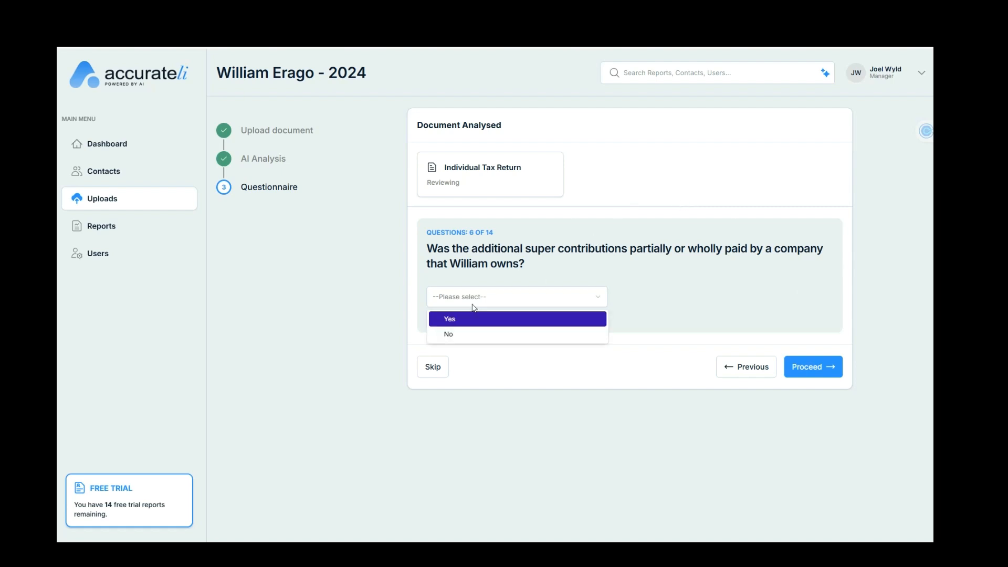
{"action": "left_click", "coordinate": [468, 317]}
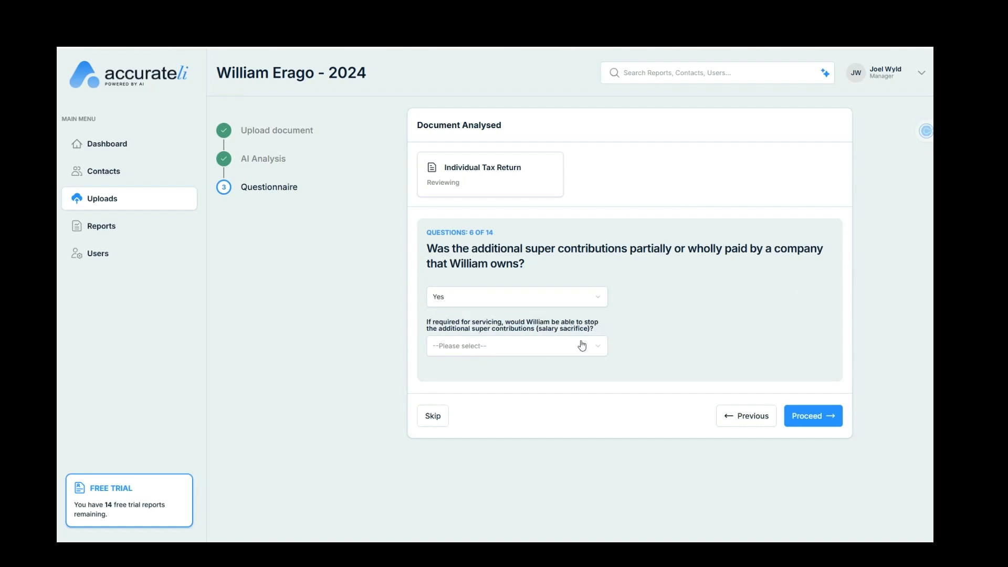
{"action": "left_click", "coordinate": [474, 351]}
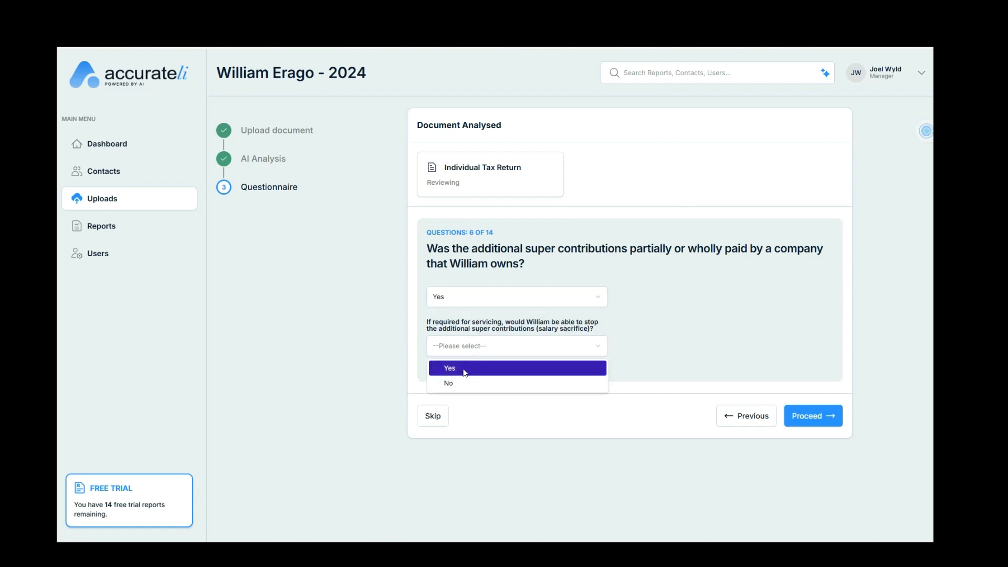
{"action": "left_click", "coordinate": [463, 370]}
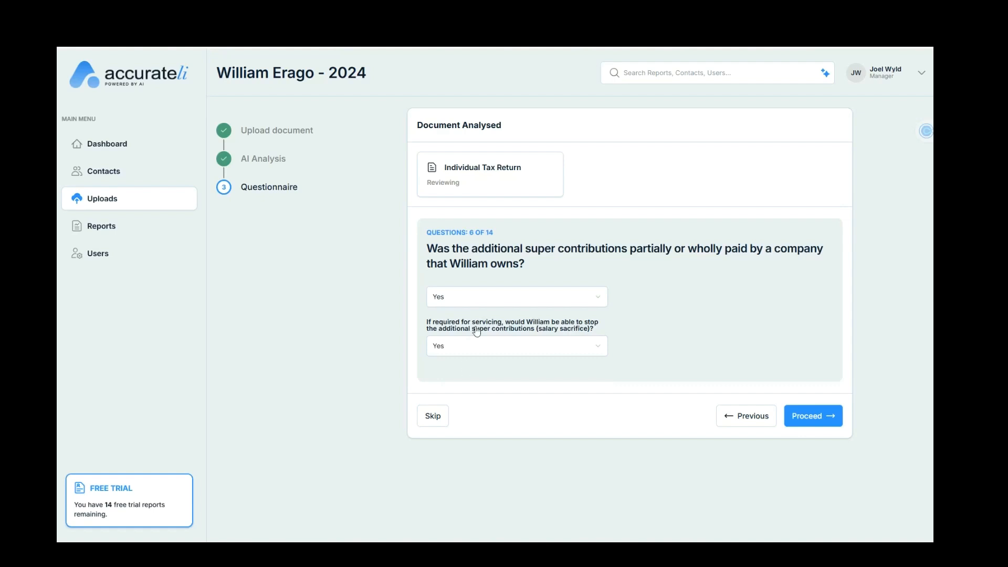
{"action": "left_click", "coordinate": [808, 419]}
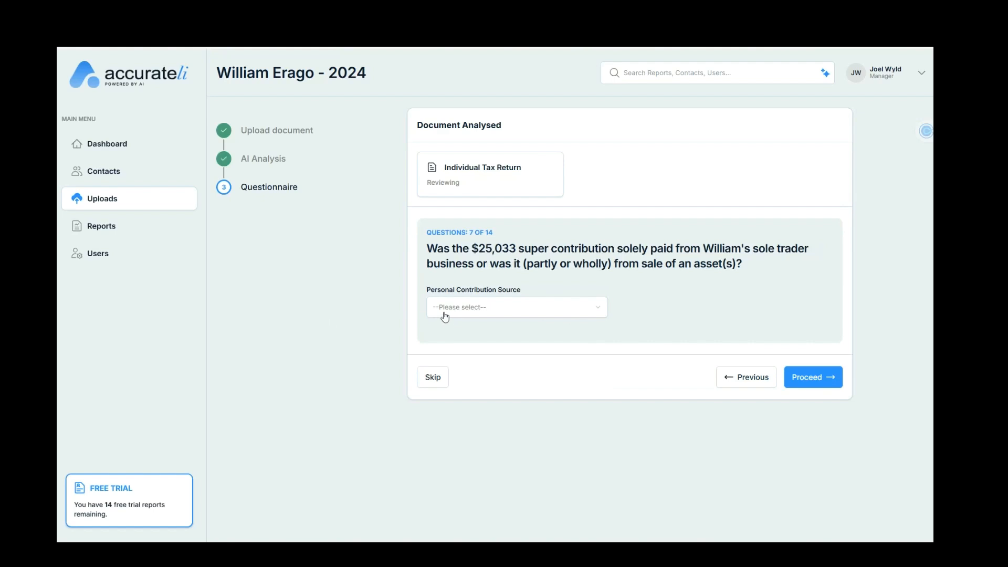
Set the personal super contribution source to "Soley from sole trader business" and proceed.
{"action": "left_click", "coordinate": [544, 309]}
{"action": "left_click", "coordinate": [454, 330]}
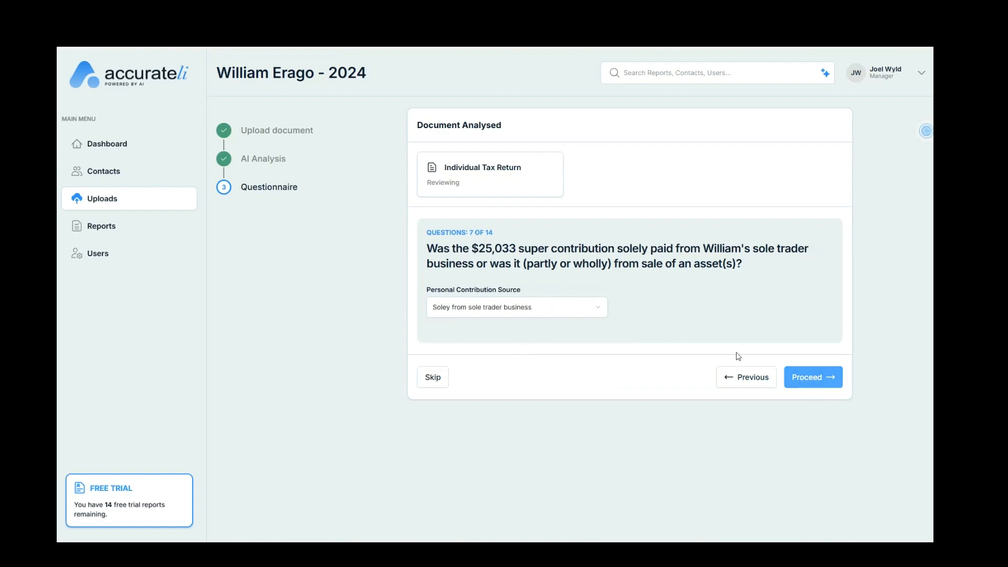
{"action": "left_click", "coordinate": [834, 383]}
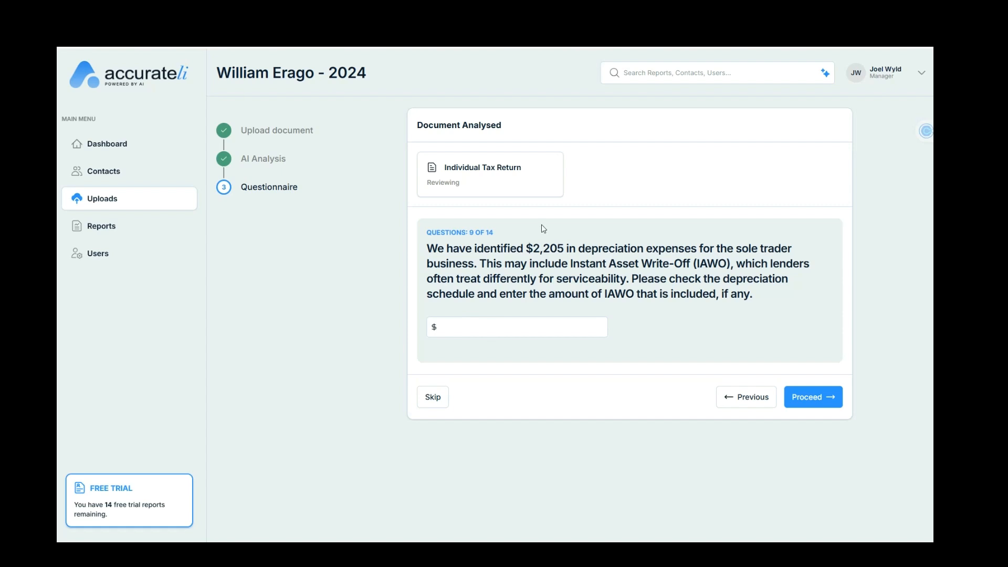
Enter $1000 as the Instant Asset Write-Off amount included in the depreciation expenses, and proceed.
{"action": "left_click", "coordinate": [451, 332]}
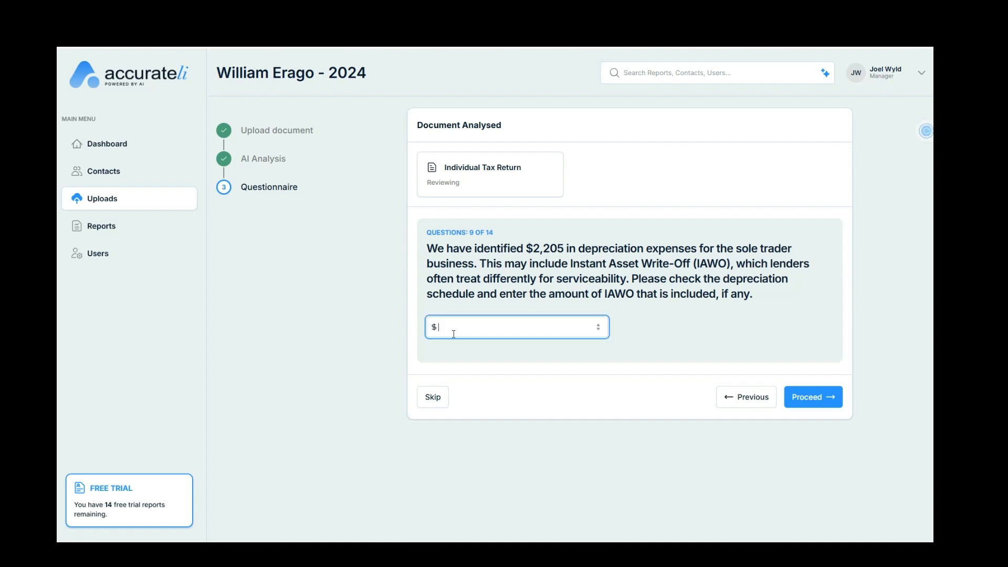
{"action": "type", "text": "1000"}
{"action": "left_click", "coordinate": [825, 402]}
{"action": "left_click", "coordinate": [825, 402]}
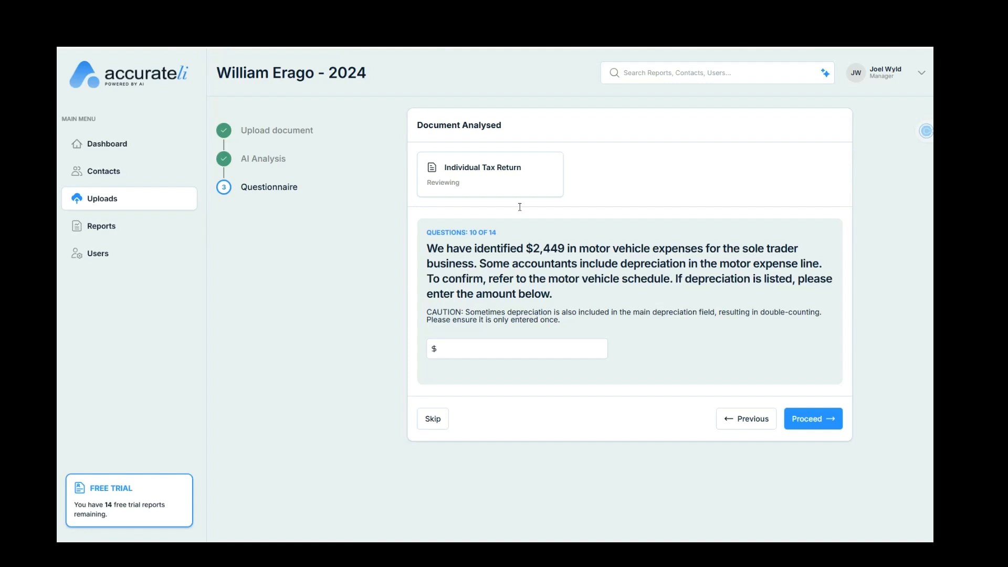
Enter $1000 as the depreciation included in the motor vehicle expenses, and proceed.
{"action": "left_click", "coordinate": [493, 353]}
{"action": "type", "text": "100"}
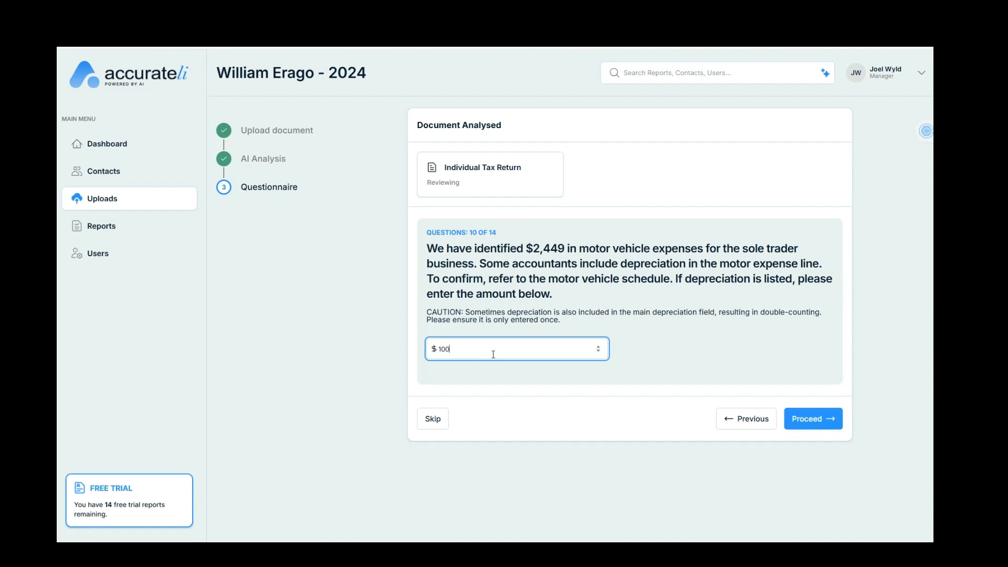
{"action": "type", "text": "0"}
{"action": "left_click", "coordinate": [809, 417]}
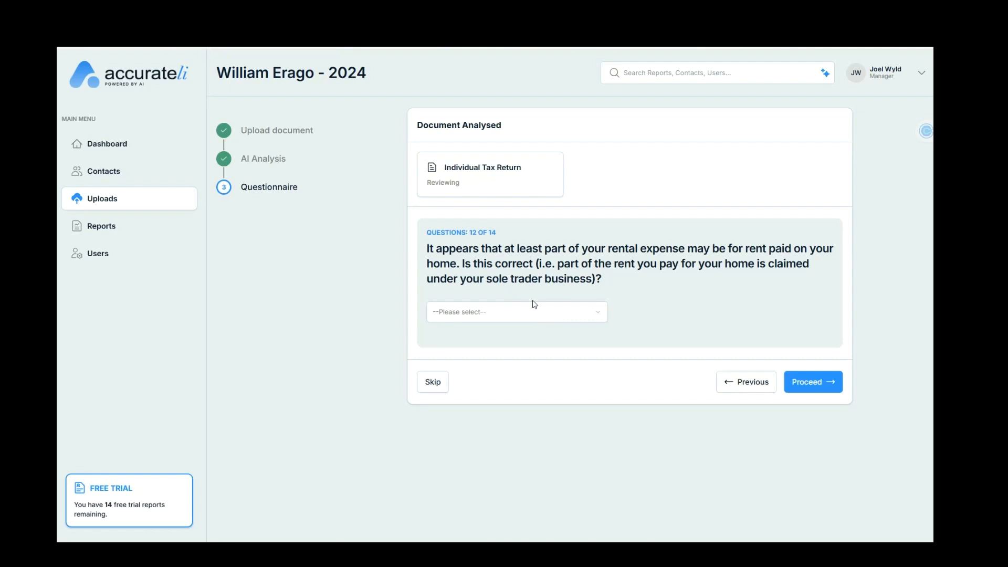
Answer Yes to home rent being claimed under the business, enter $50000 as the personal rent claimed, and proceed.
{"action": "left_click", "coordinate": [496, 318]}
{"action": "left_click", "coordinate": [464, 334]}
{"action": "left_click", "coordinate": [459, 355]}
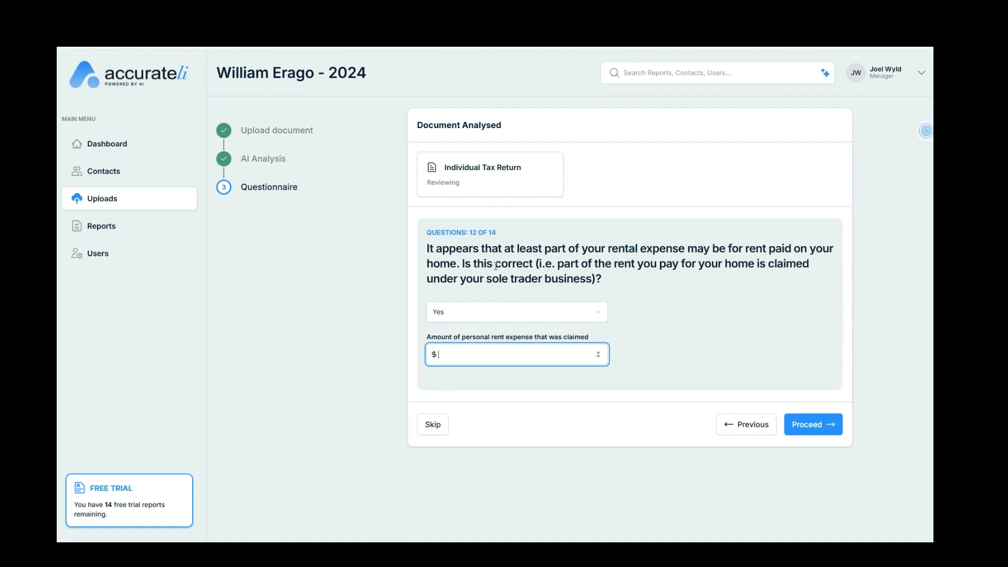
{"action": "type", "text": "50000"}
{"action": "left_click", "coordinate": [381, 339]}
{"action": "left_click", "coordinate": [585, 357]}
{"action": "left_click", "coordinate": [815, 429]}
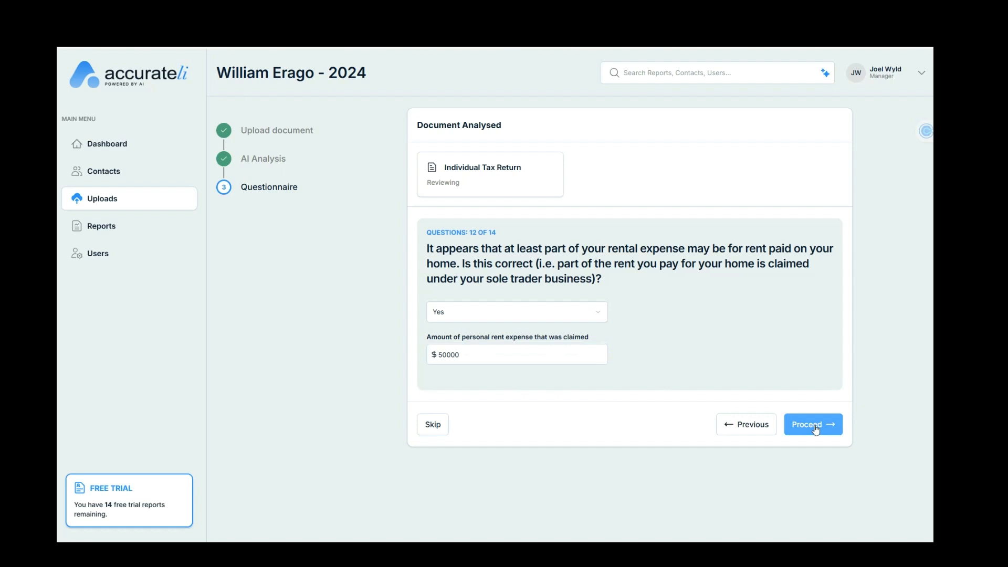
Set the amount of personal rent expense that was claimed to $4000 and proceed.
{"action": "left_click_drag", "start_coordinate": [466, 386], "coordinate": [423, 379]}
{"action": "left_click", "coordinate": [483, 401]}
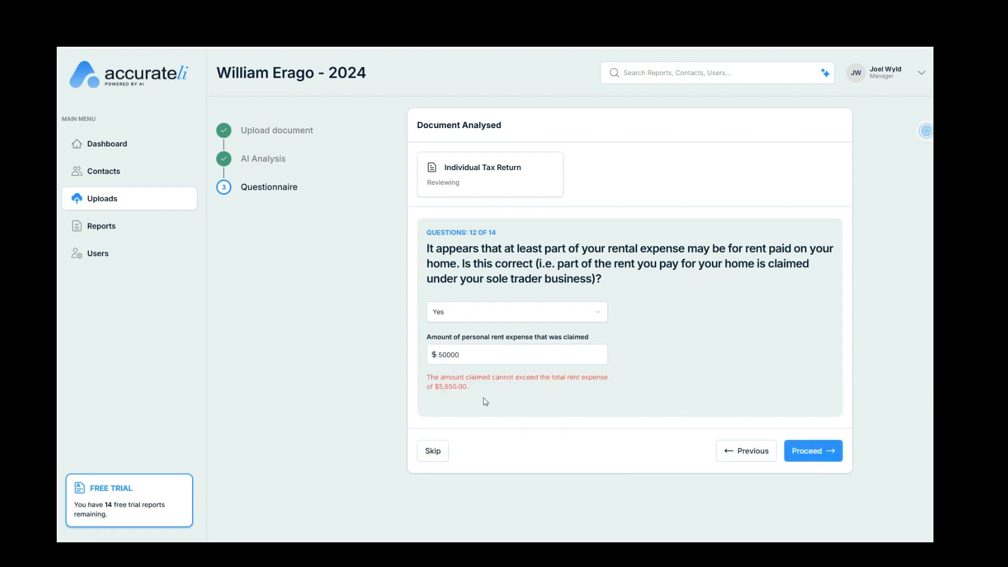
{"action": "double_click", "coordinate": [474, 355]}
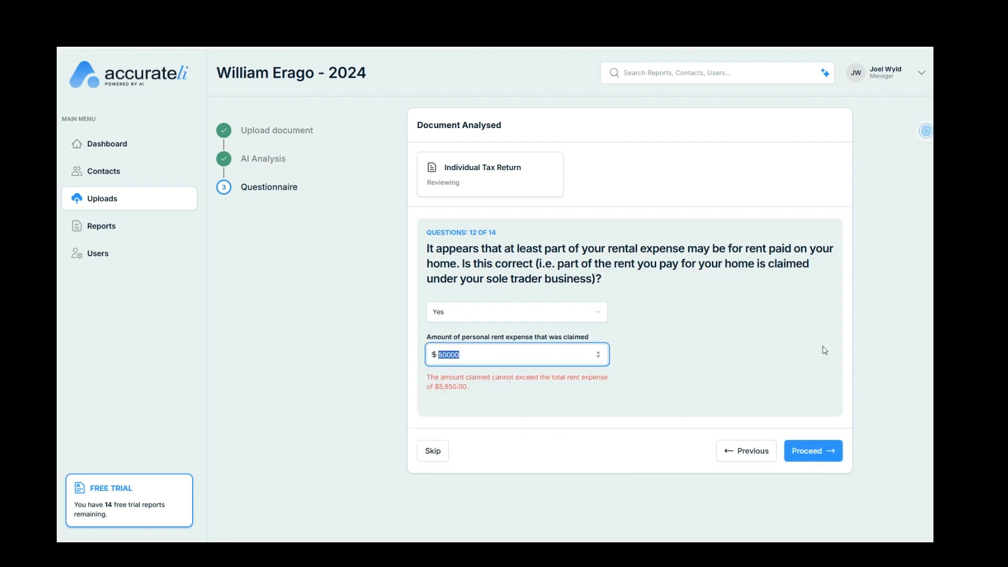
{"action": "type", "text": "4000"}
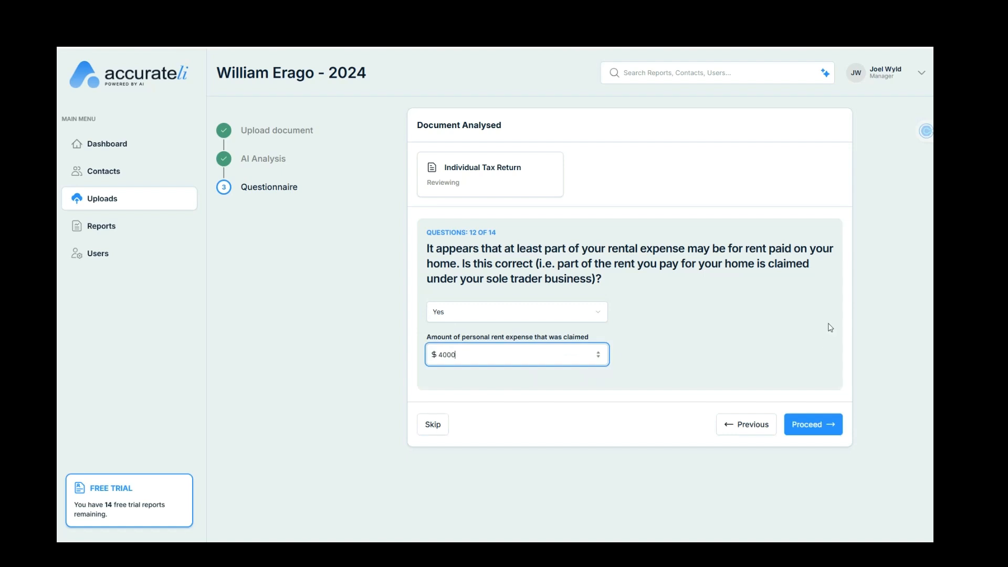
{"action": "left_click", "coordinate": [824, 328]}
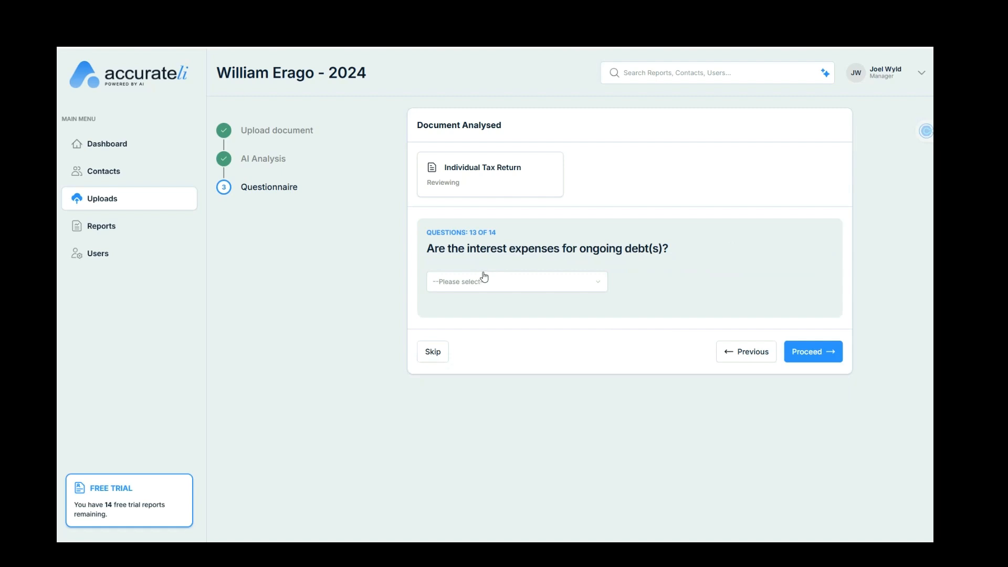
Answer whether the interest expenses are for ongoing debts, and proceed.
{"action": "left_click", "coordinate": [464, 284]}
{"action": "left_click", "coordinate": [468, 303]}
{"action": "left_click", "coordinate": [811, 360]}
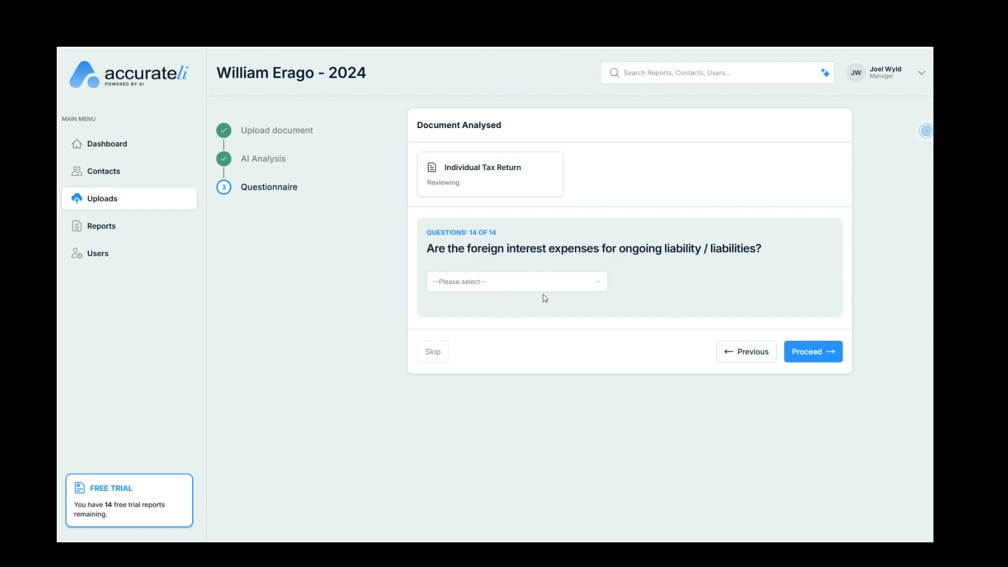
Answer whether the foreign interest expenses are for ongoing liabilities, and finalise the questionnaire.
{"action": "left_click", "coordinate": [501, 280]}
{"action": "left_click", "coordinate": [474, 303]}
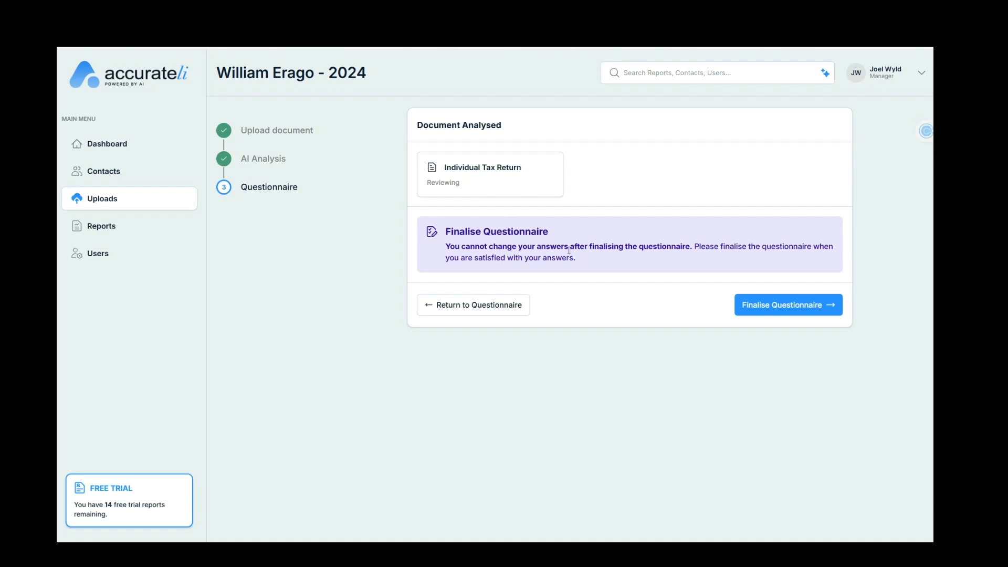
{"action": "left_click", "coordinate": [760, 307]}
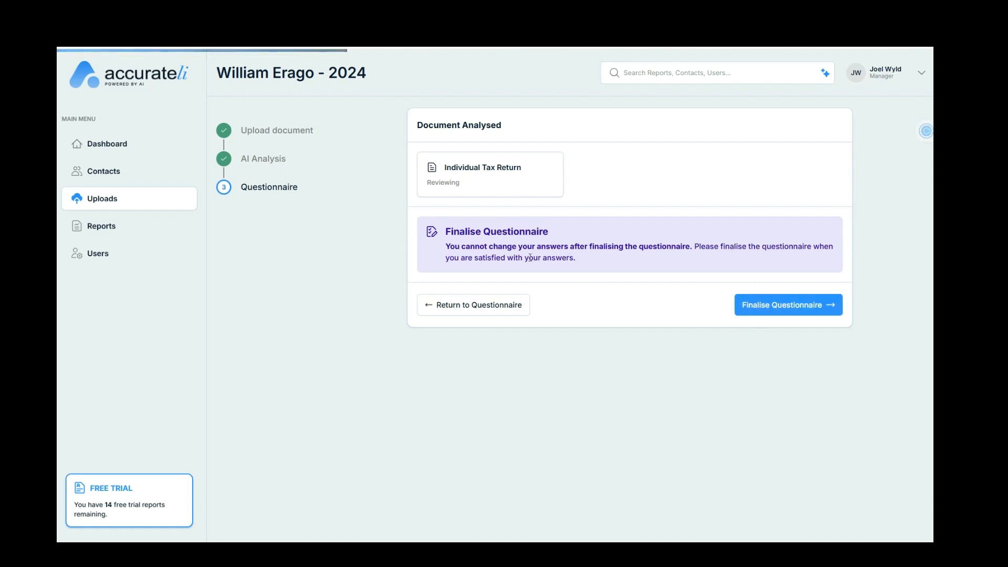